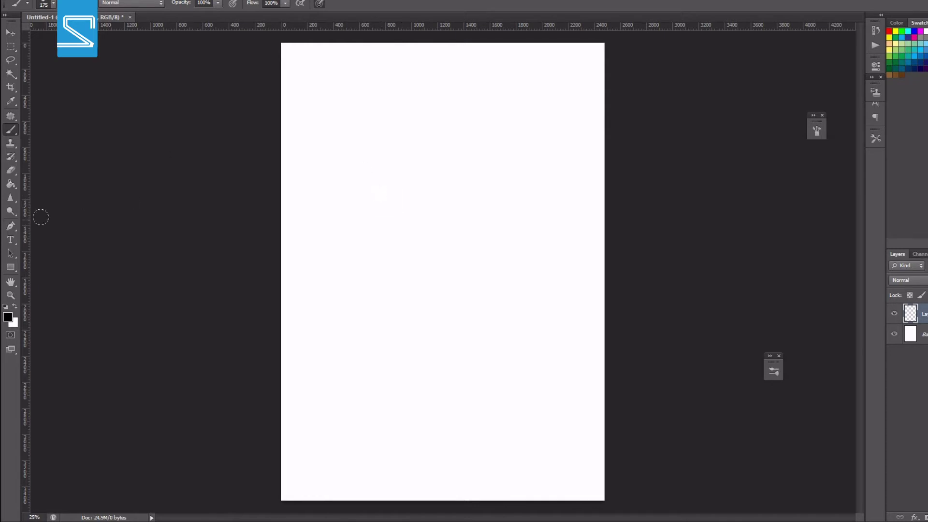
# Switch briefly to the Paint Bucket, return to the Brush, and set the brush size to 36 px.
pyautogui.press('g')
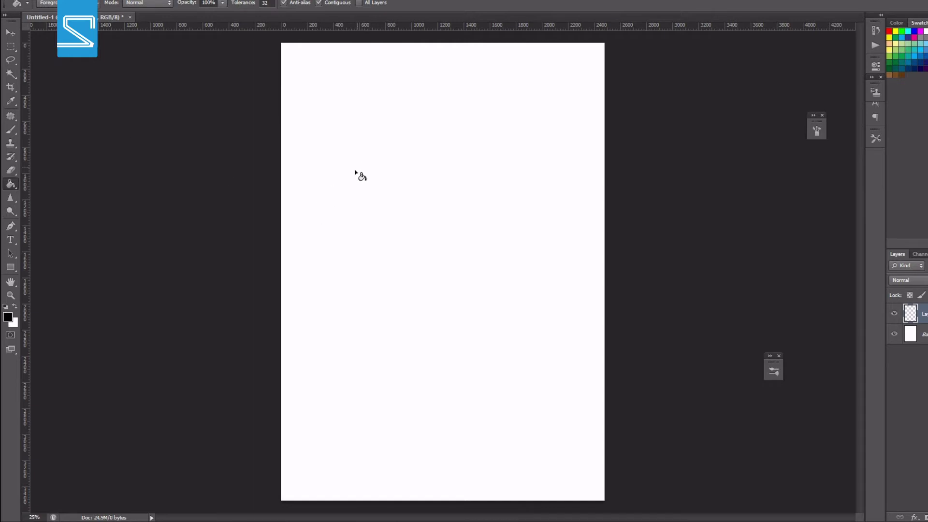
pyautogui.press('b')
pyautogui.rightClick(388, 197)
pyautogui.moveTo(420, 221); pyautogui.dragTo(416, 214)
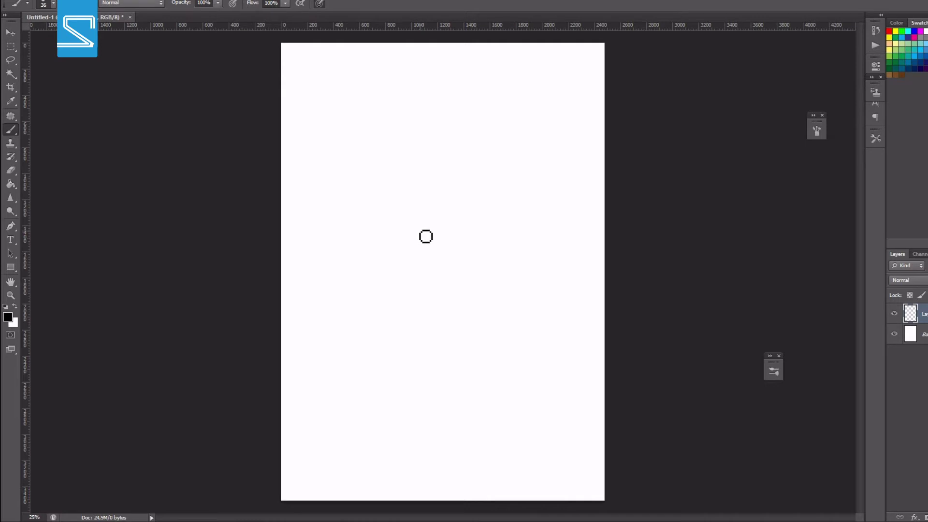
# Alt-click the blank canvas to sample white as the foreground colour.
pyautogui.press('alt')
pyautogui.click(428, 184)
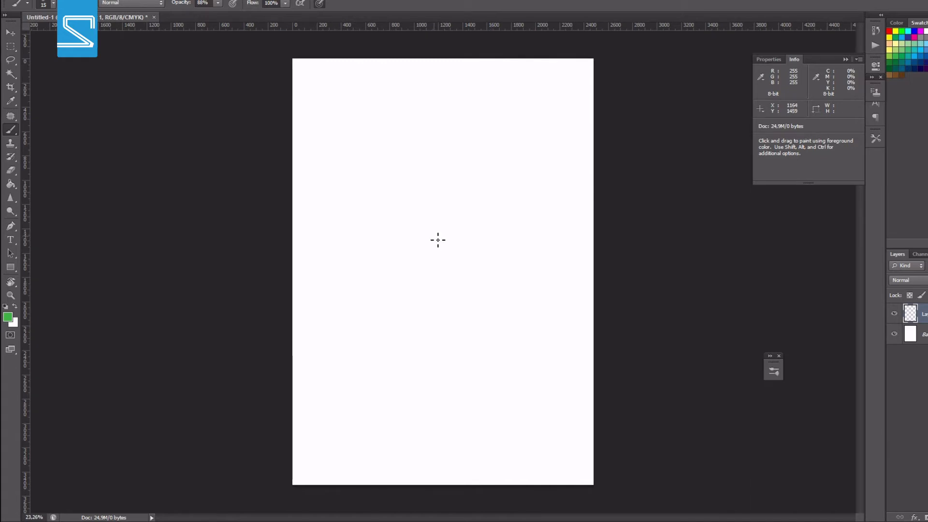
# Resize the brush with the bracket keys, then set it to 49 px with 0% hardness.
pyautogui.press(']')
pyautogui.press(']')
pyautogui.press(']')
pyautogui.press(']')
pyautogui.press(']')
pyautogui.press(']')
pyautogui.press(']')
pyautogui.press(']')
pyautogui.press(']')
pyautogui.press(']')
pyautogui.press(']')
pyautogui.press(']')
pyautogui.press(']')
pyautogui.press('[')
pyautogui.press('[')
pyautogui.press('[')
pyautogui.press('[')
pyautogui.press('[')
pyautogui.press('[')
pyautogui.press('[')
pyautogui.press('[')
pyautogui.press('[')
pyautogui.press(']')
pyautogui.press(']')
pyautogui.press(']')
pyautogui.press(']')
pyautogui.rightClick(414, 219)
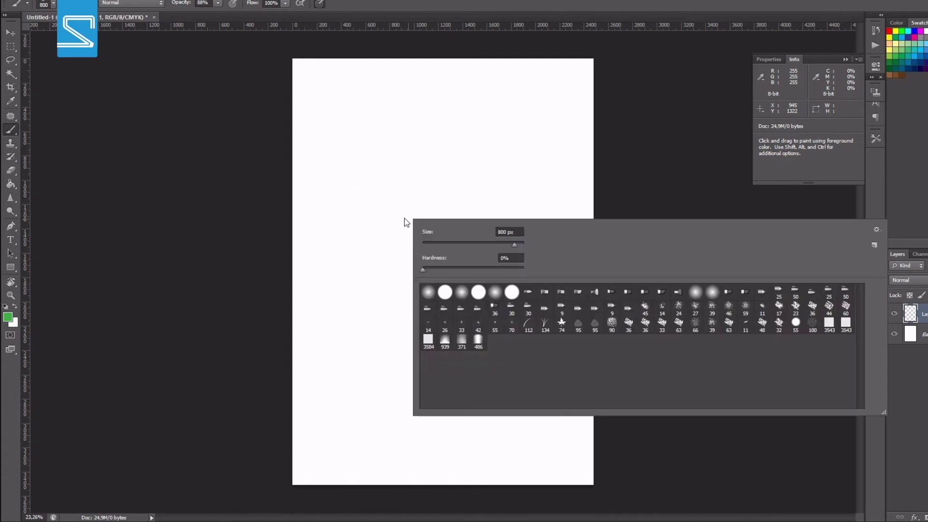
pyautogui.click(441, 244)
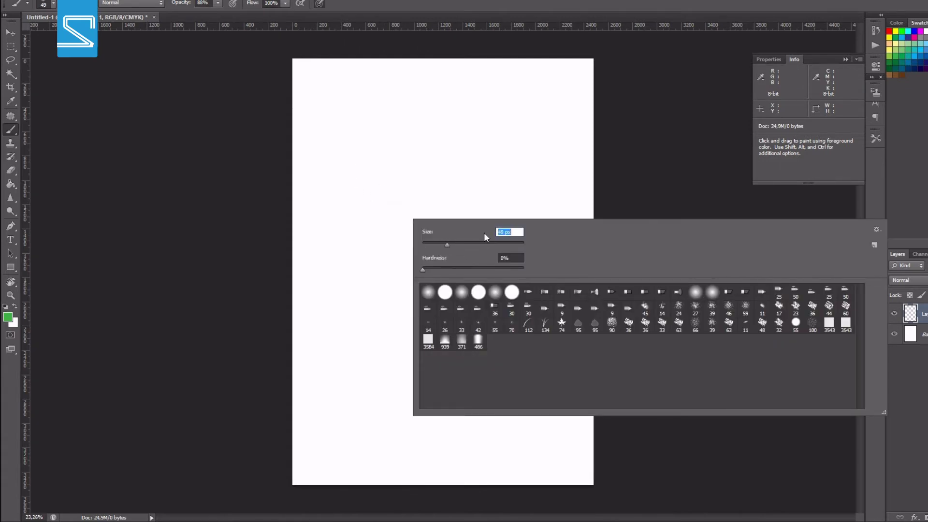
pyautogui.write('49')
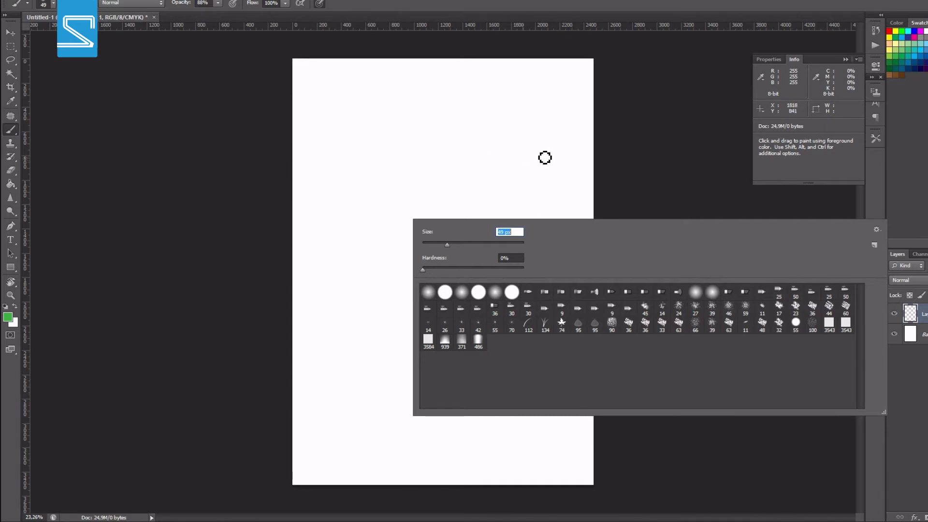
pyautogui.press('Return')
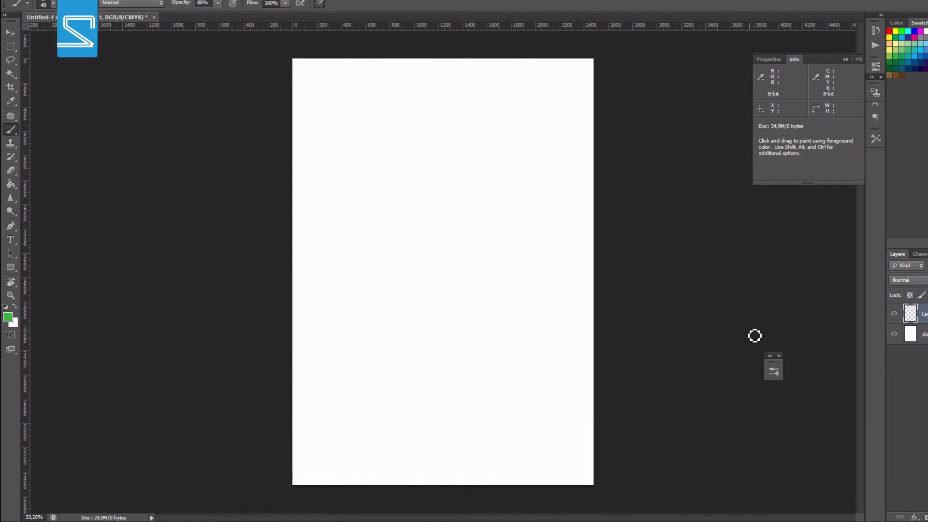
# Use the Alt+Shift on-canvas HUD colour picker to choose a darker shade of green.
pyautogui.hotkey('alt', 'shift')
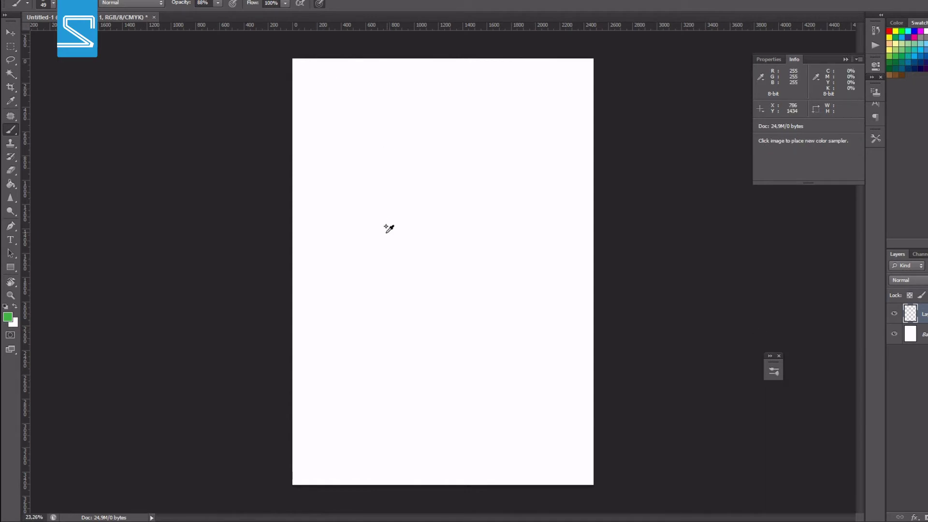
pyautogui.rightClick(421, 216)
pyautogui.moveTo(422, 215)
pyautogui.mouseDown()
pyautogui.moveTo(408, 210)
pyautogui.moveTo(415, 221)
pyautogui.moveTo(417, 212)
pyautogui.moveTo(396, 232)
pyautogui.moveTo(419, 215)
pyautogui.mouseUp()
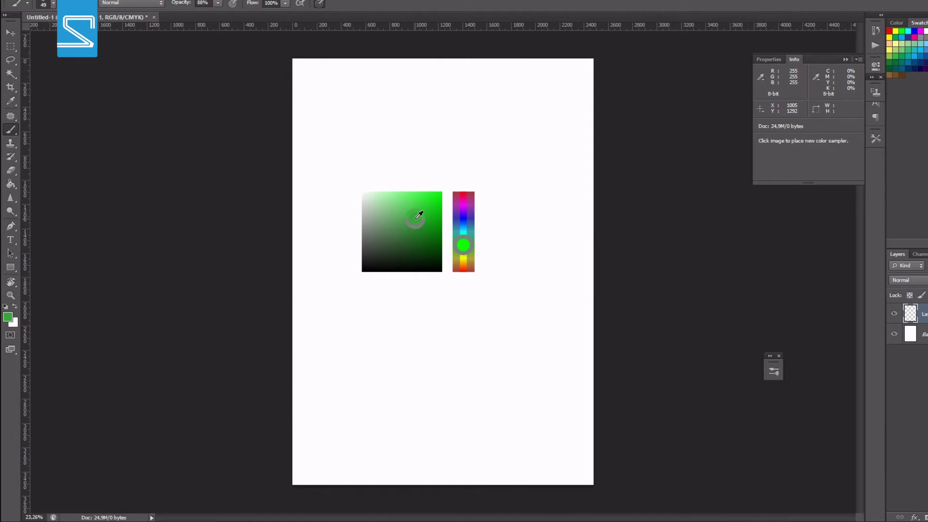
pyautogui.moveTo(419, 214); pyautogui.dragTo(426, 233)
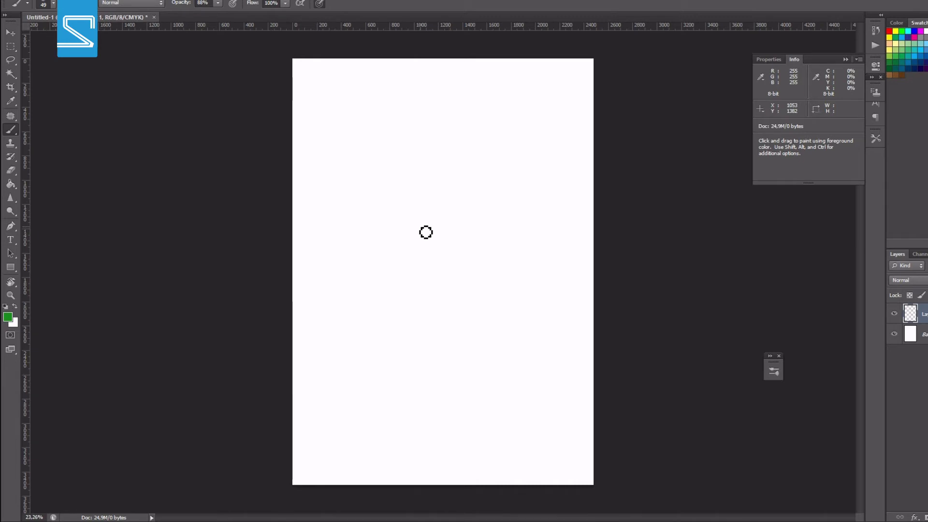
pyautogui.keyDown('alt'); pyautogui.keyDown('shift'); pyautogui.rightClick(430, 118); pyautogui.keyUp('shift'); pyautogui.keyUp('alt')
pyautogui.moveTo(421, 111)
pyautogui.mouseDown()
pyautogui.moveTo(400, 129)
pyautogui.moveTo(421, 106)
pyautogui.moveTo(428, 115)
pyautogui.moveTo(409, 106)
pyautogui.mouseUp()
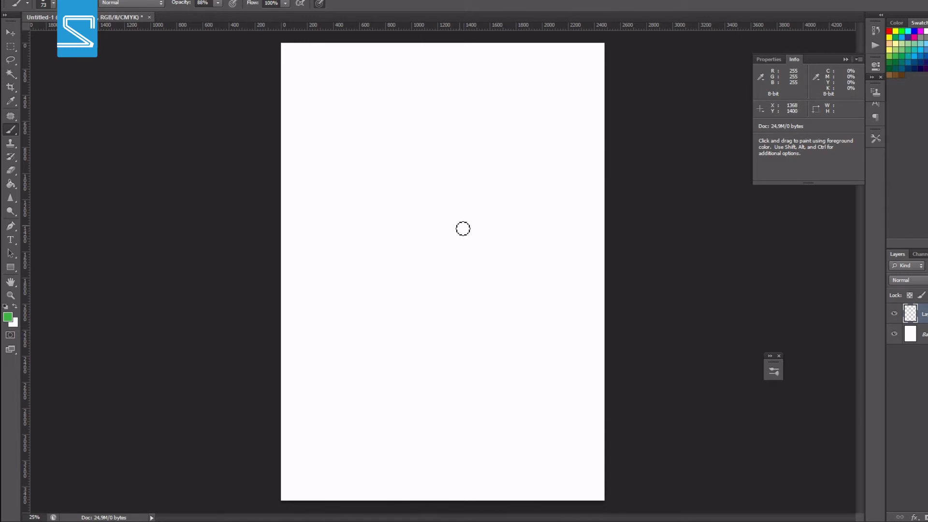
# Switch to the Eraser and bring up the Edit menu's Step Backward command.
pyautogui.press('e')
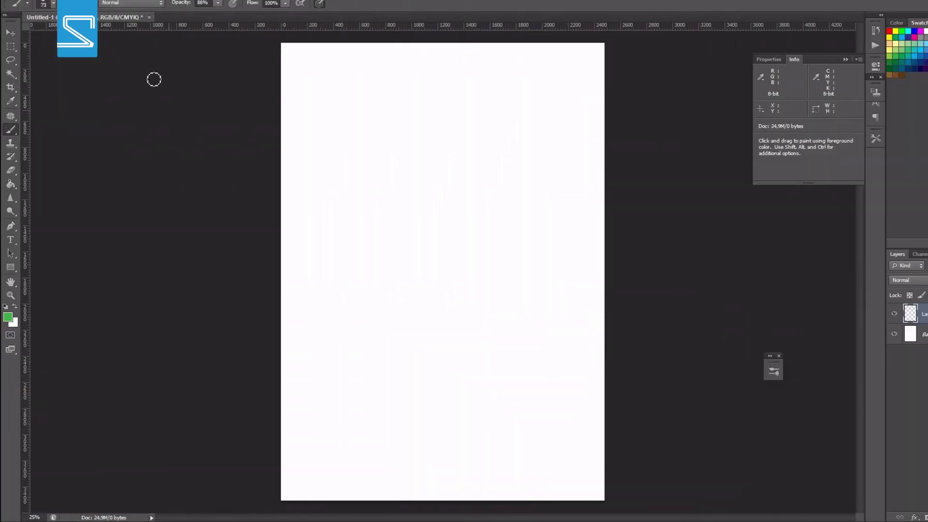
pyautogui.hotkey('alt', 'e')
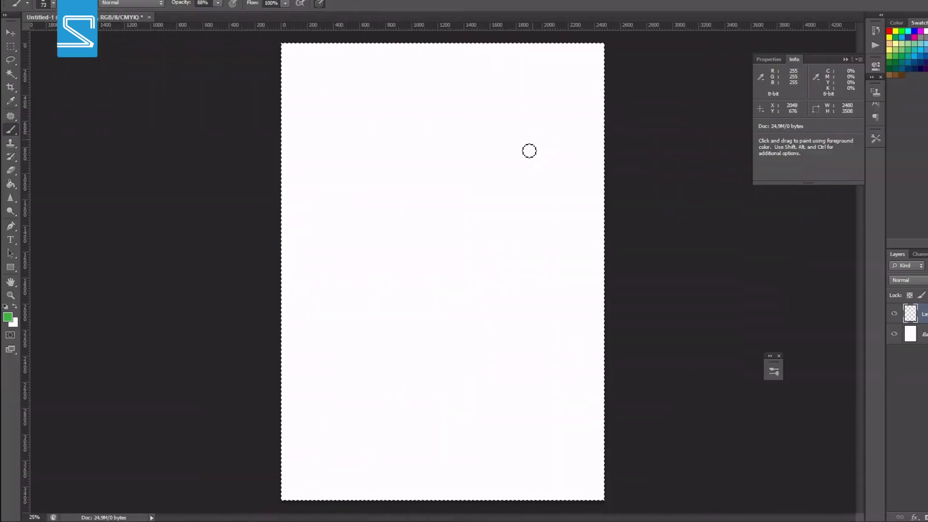
# Deselect the canvas and brush two green circles, one upper right and one lower left.
pyautogui.hotkey('ctrl', 'd')
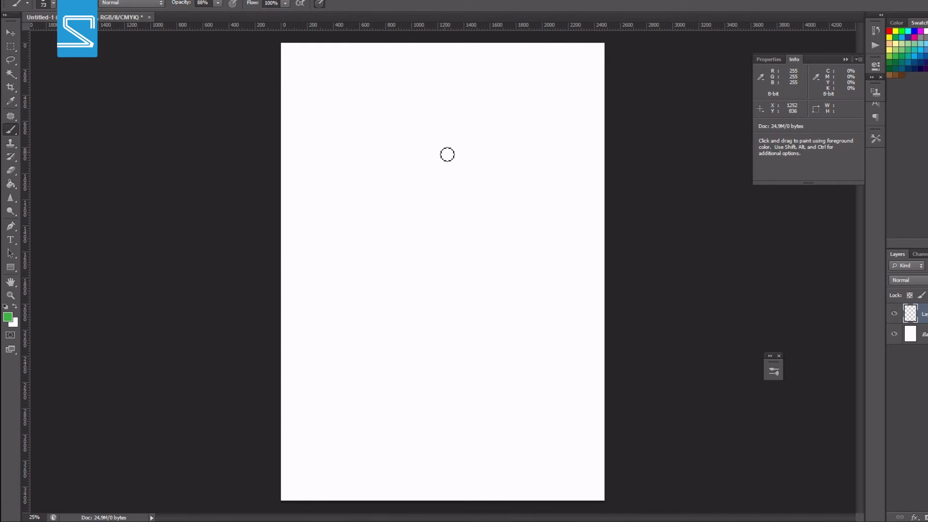
pyautogui.moveTo(447, 147)
pyautogui.mouseDown()
pyautogui.moveTo(418, 169)
pyautogui.moveTo(416, 254)
pyautogui.moveTo(471, 258)
pyautogui.moveTo(493, 172)
pyautogui.moveTo(460, 146)
pyautogui.moveTo(437, 156)
pyautogui.mouseUp()
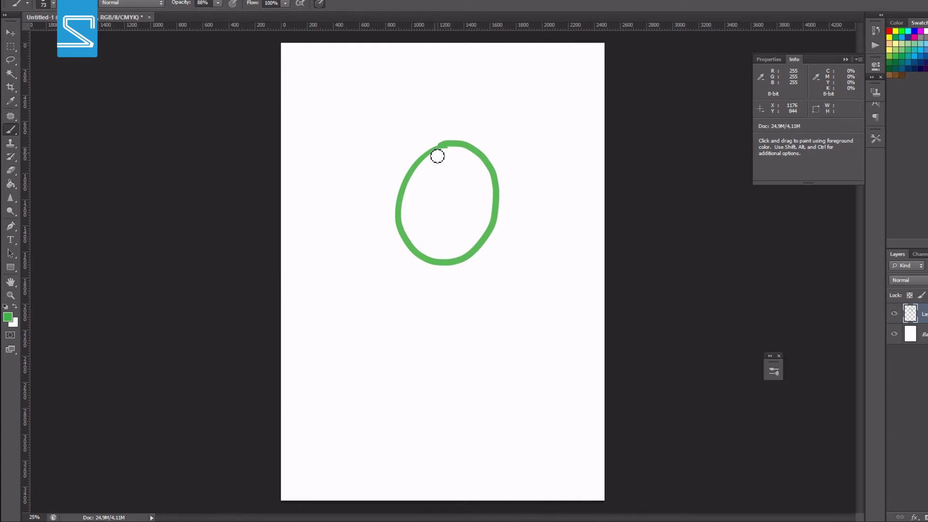
pyautogui.hotkey('ctrl', 't')
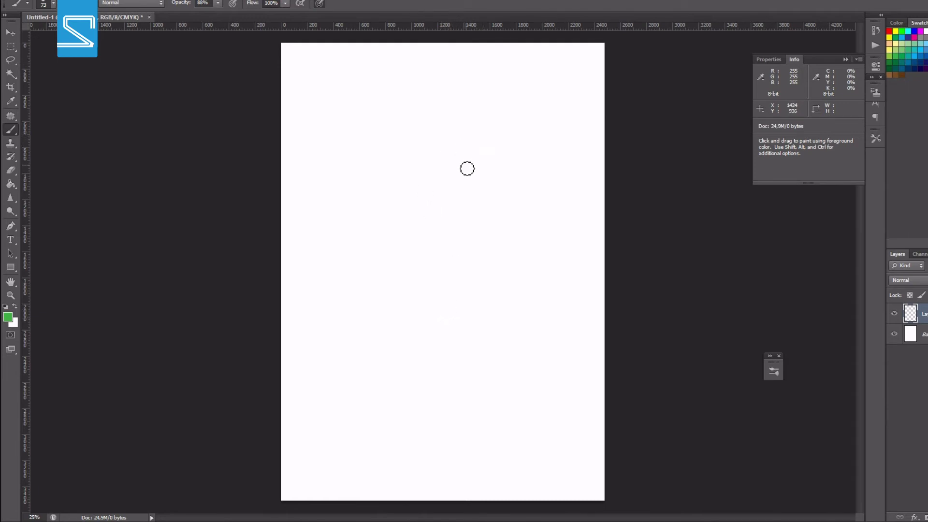
pyautogui.moveTo(489, 127)
pyautogui.mouseDown()
pyautogui.moveTo(442, 131)
pyautogui.moveTo(418, 205)
pyautogui.moveTo(450, 242)
pyautogui.moveTo(491, 239)
pyautogui.moveTo(523, 186)
pyautogui.moveTo(522, 151)
pyautogui.moveTo(488, 126)
pyautogui.mouseUp()
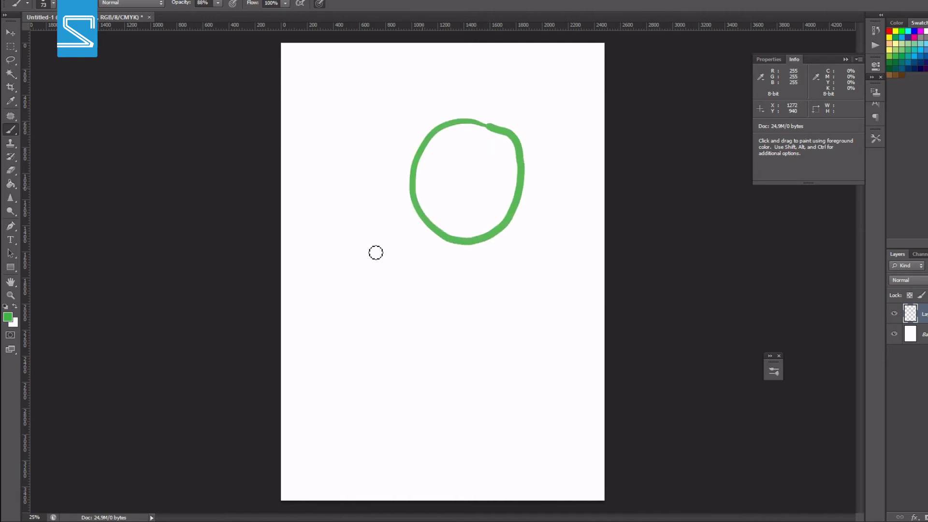
pyautogui.moveTo(435, 273)
pyautogui.mouseDown()
pyautogui.moveTo(390, 266)
pyautogui.moveTo(352, 302)
pyautogui.moveTo(369, 375)
pyautogui.moveTo(404, 381)
pyautogui.moveTo(440, 355)
pyautogui.moveTo(449, 302)
pyautogui.moveTo(431, 275)
pyautogui.moveTo(438, 300)
pyautogui.moveTo(426, 267)
pyautogui.mouseUp()
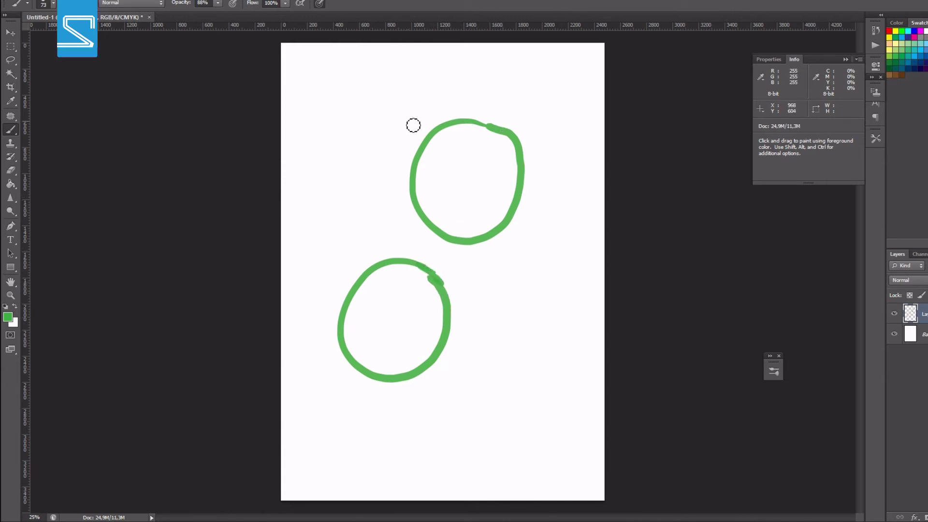
# Magic Wand-select the upper circle's inside and Shift-add the lower circle's inside.
pyautogui.click(12, 75)
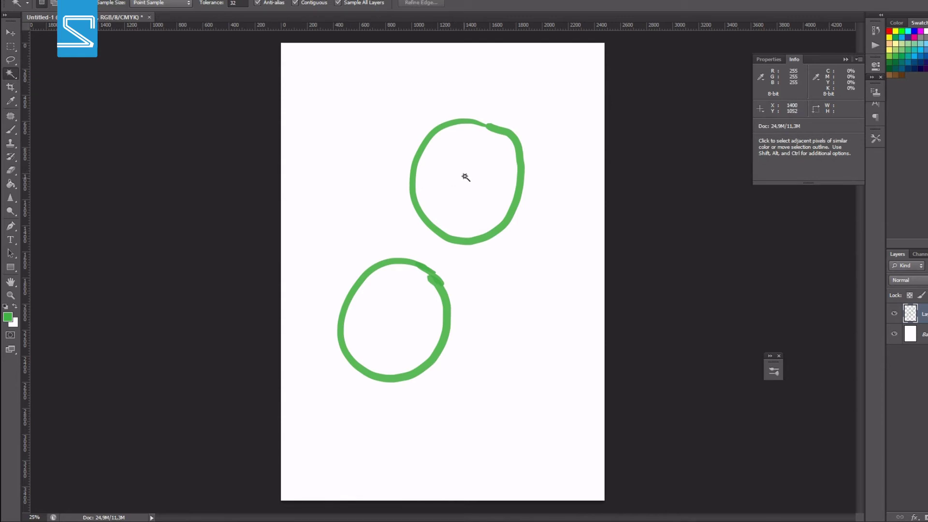
pyautogui.click(456, 192)
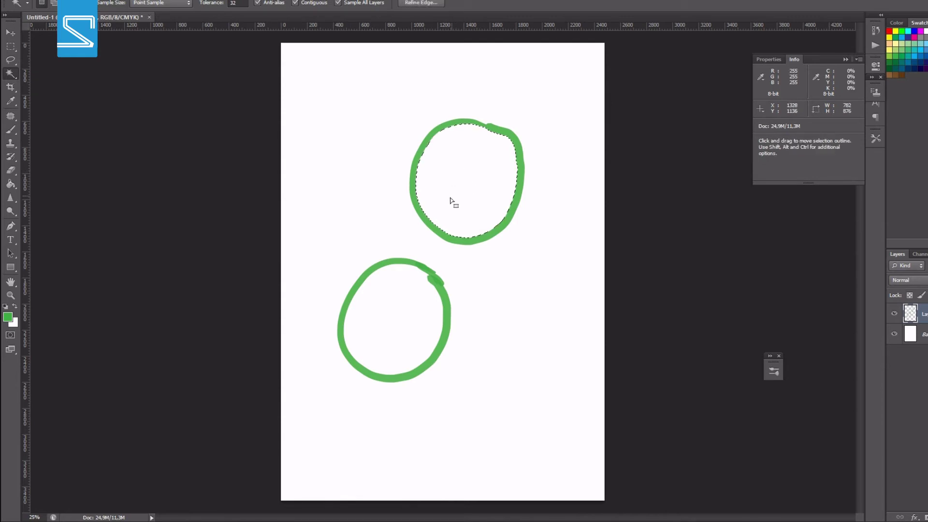
pyautogui.keyDown('shift'); pyautogui.click(411, 301); pyautogui.keyUp('shift')
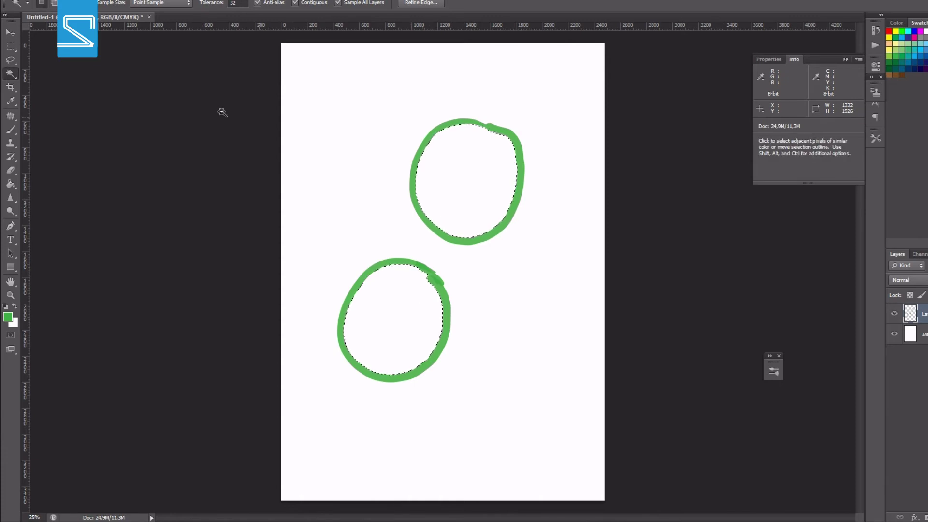
pyautogui.click(10, 46)
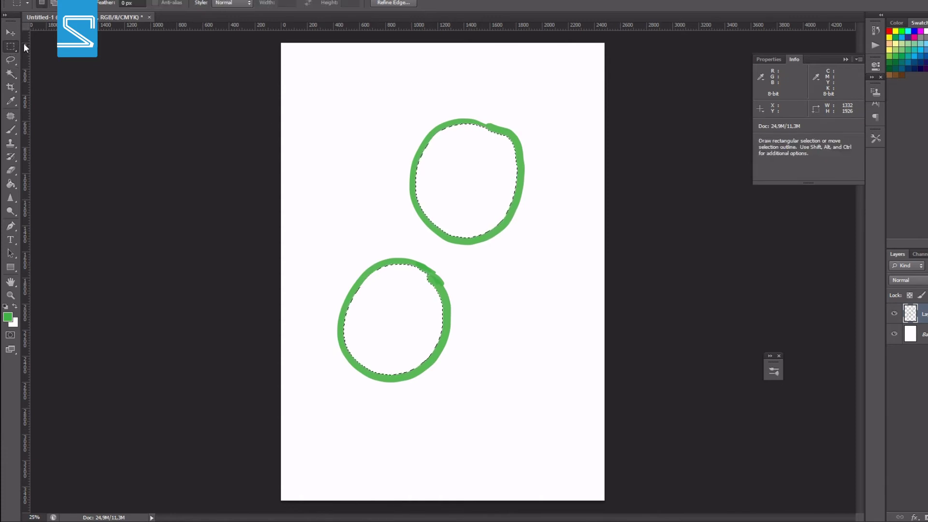
# Draw a rectangular selection around the upper circle and Shift-add another around the lower circle.
pyautogui.click(400, 169)
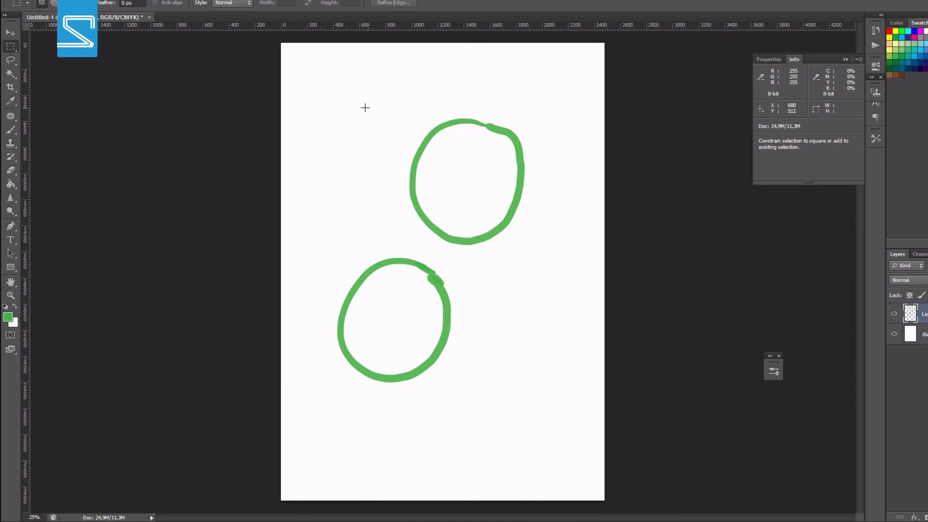
pyautogui.moveTo(353, 95); pyautogui.dragTo(569, 250)
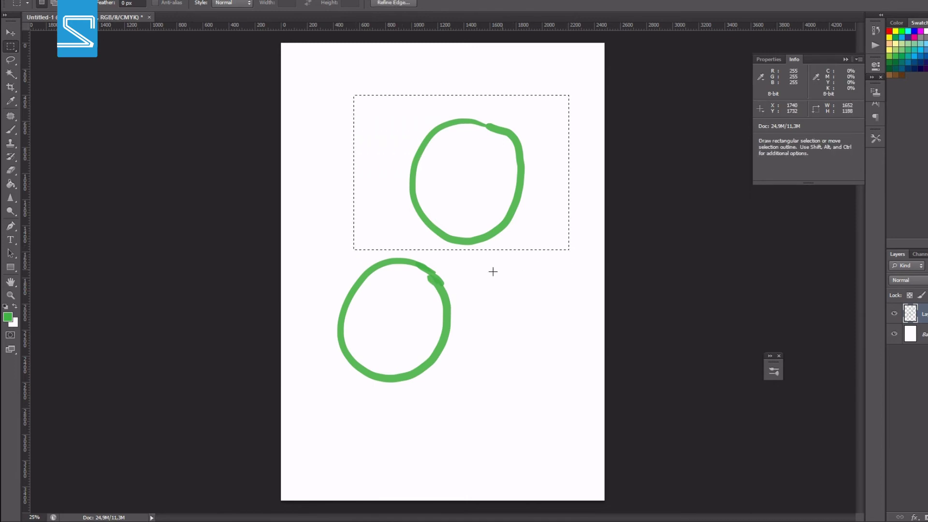
pyautogui.press('shift')
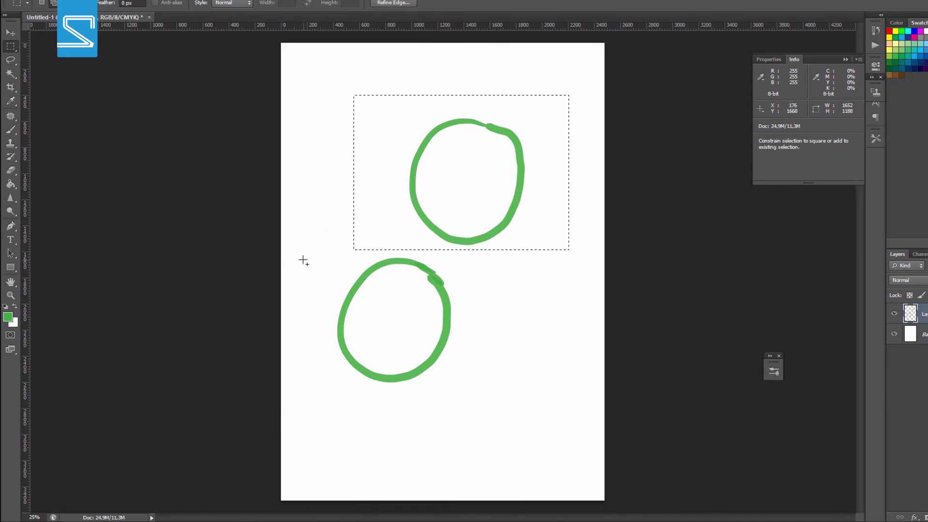
pyautogui.moveTo(308, 259); pyautogui.dragTo(392, 250)
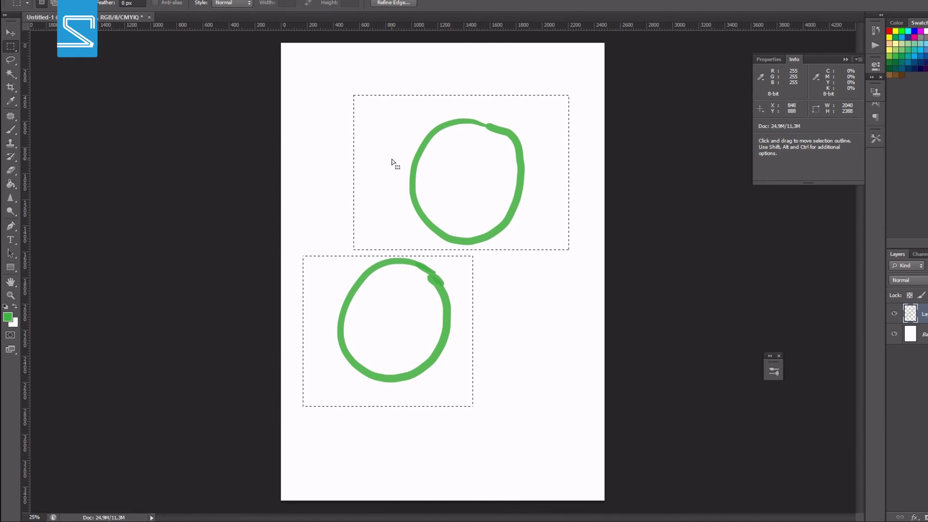
# Alt-drag to subtract the upper selection's top-left corner and the entire lower rectangle.
pyautogui.press('alt')
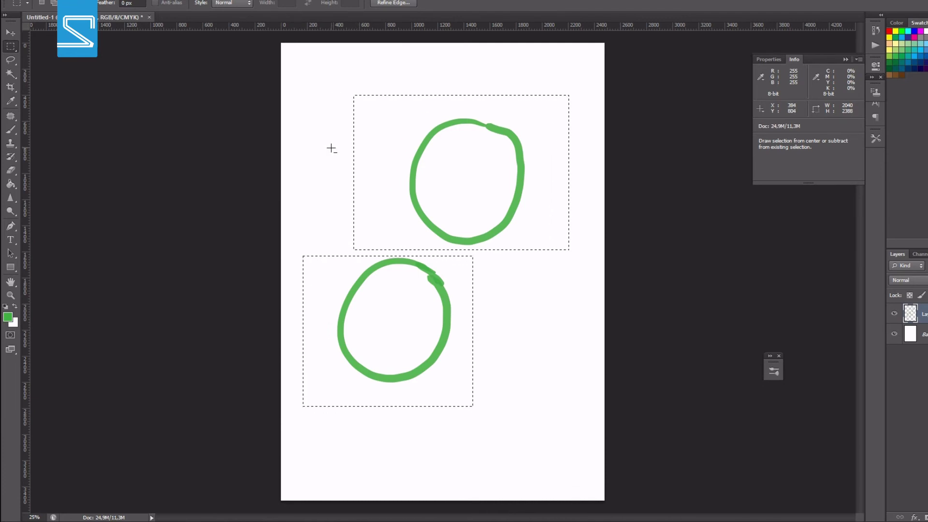
pyautogui.moveTo(326, 85); pyautogui.dragTo(424, 186)
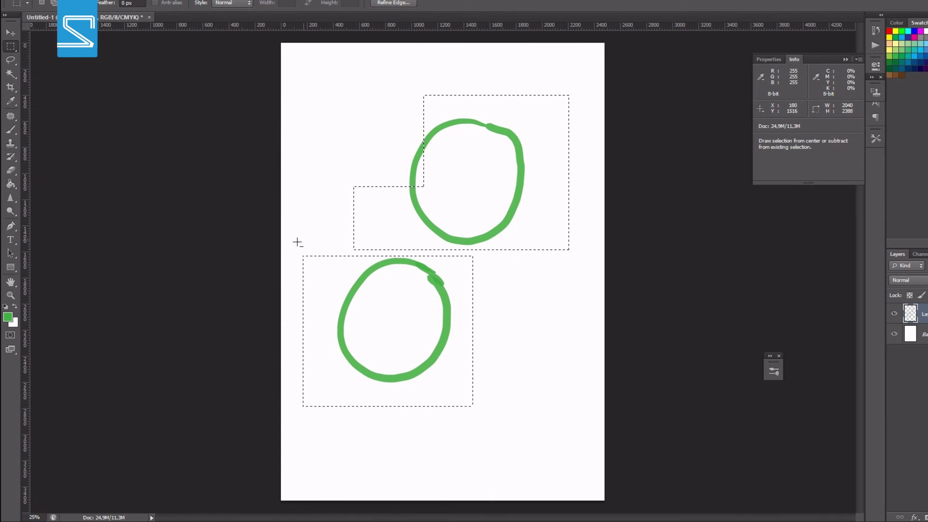
pyautogui.moveTo(292, 253)
pyautogui.mouseDown()
pyautogui.moveTo(470, 389)
pyautogui.moveTo(508, 433)
pyautogui.mouseUp()
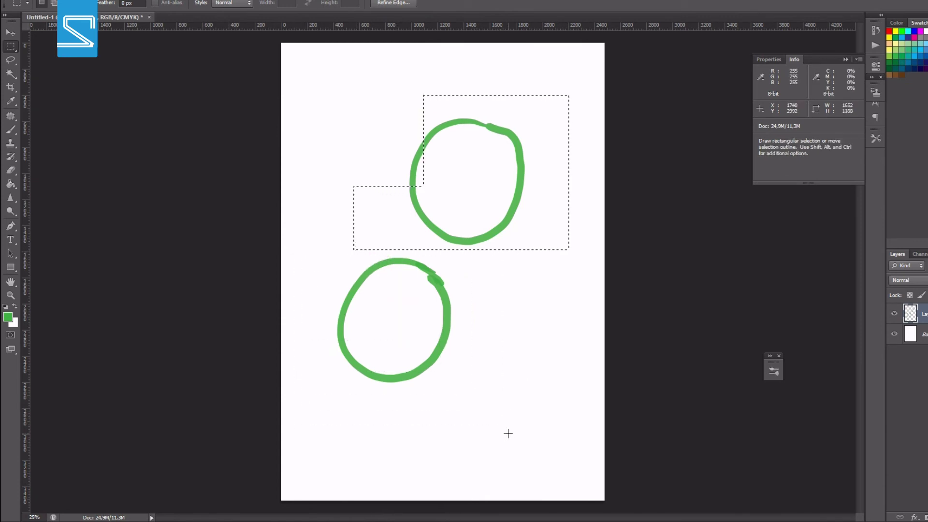
# Magic Wand-select the upper circle's white interior, Alt-click to subtract it, and dismiss the warning.
pyautogui.click(13, 34)
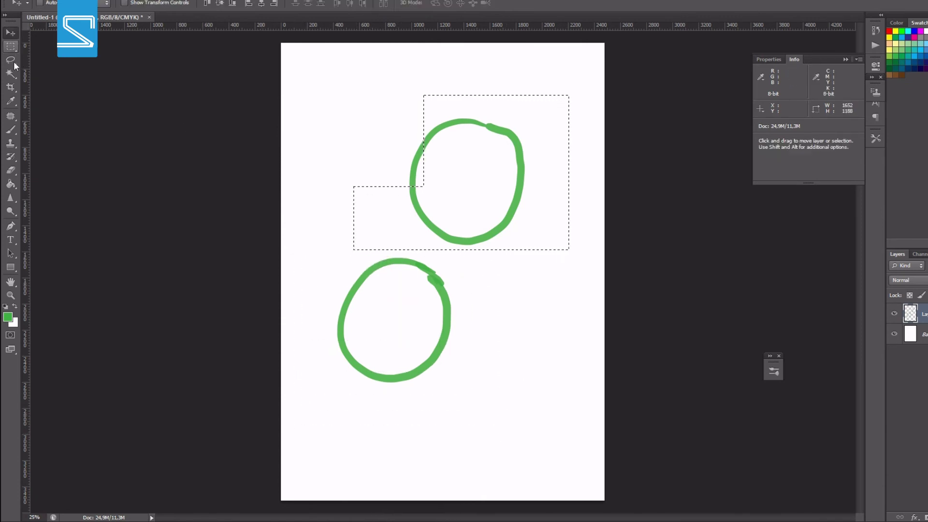
pyautogui.click(10, 74)
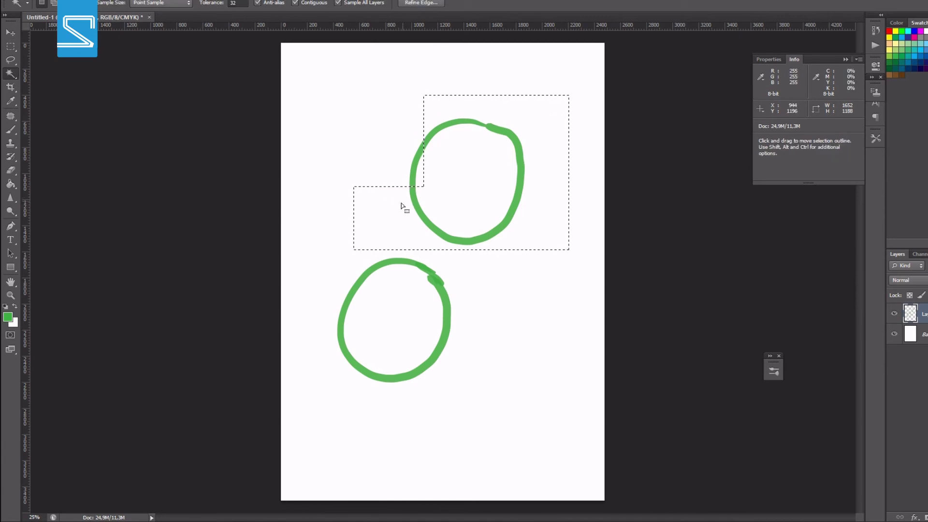
pyautogui.hotkey('ctrl', 'd')
pyautogui.click(459, 175)
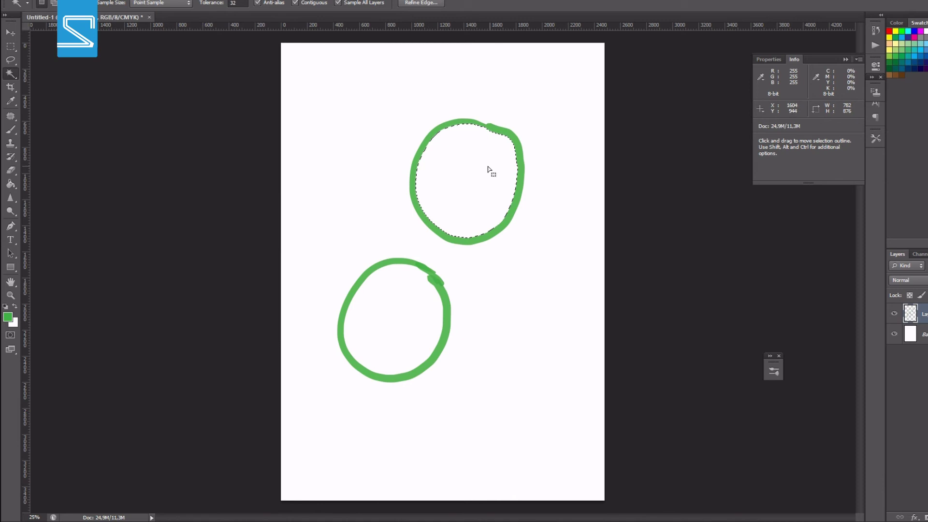
pyautogui.press('alt')
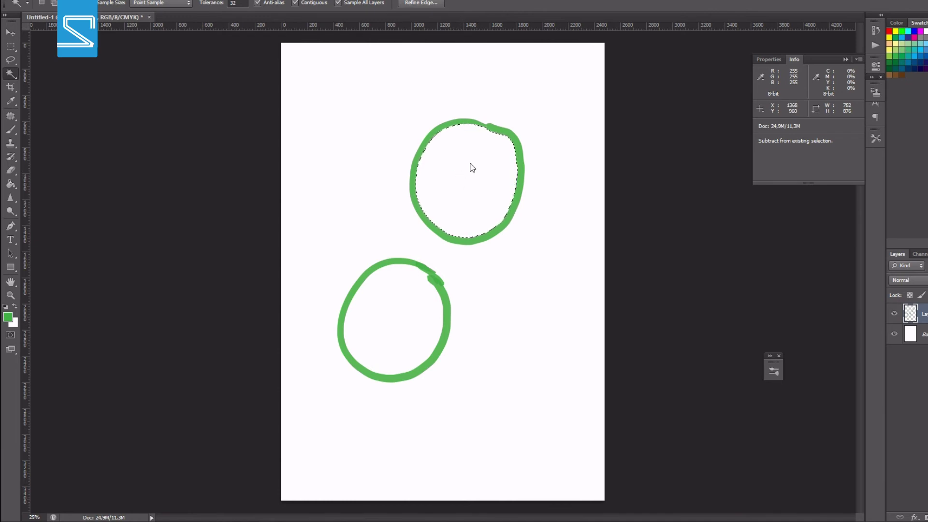
pyautogui.keyDown('alt'); pyautogui.click(467, 167); pyautogui.keyUp('alt')
pyautogui.click(496, 188)
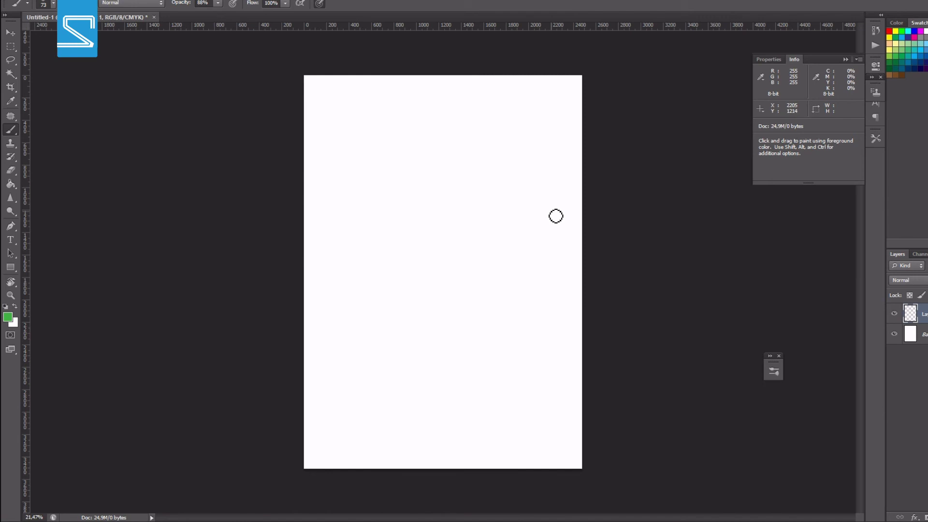
# Zoom the blank canvas to about 71% with Alt+scroll, then start tilting the view with Rotate View.
pyautogui.press('alt')
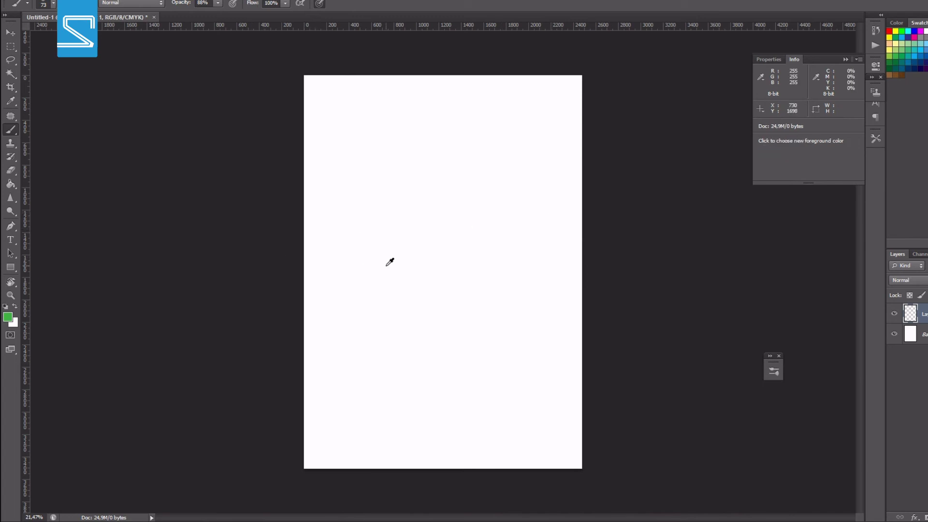
pyautogui.scroll(5, 445, 267)
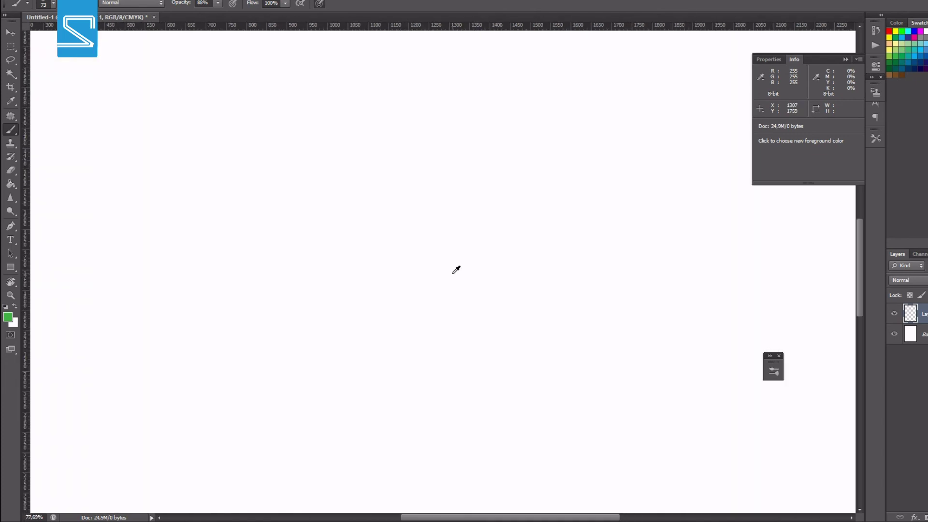
pyautogui.scroll(-2, 439, 263)
pyautogui.scroll(2, 440, 262)
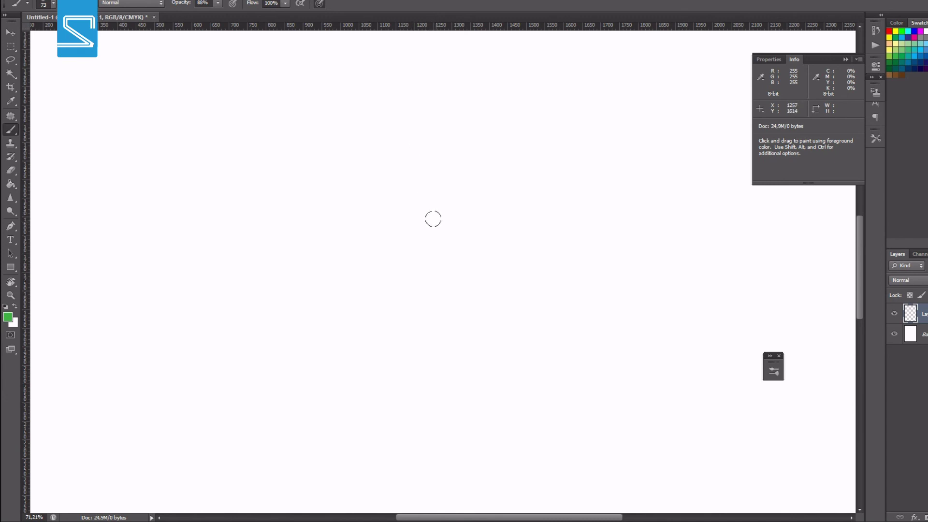
pyautogui.press('r')
pyautogui.moveTo(439, 211)
pyautogui.mouseDown()
pyautogui.moveTo(372, 266)
pyautogui.moveTo(404, 307)
pyautogui.moveTo(427, 285)
pyautogui.moveTo(442, 242)
pyautogui.moveTo(461, 292)
pyautogui.moveTo(429, 250)
pyautogui.moveTo(439, 298)
pyautogui.moveTo(461, 285)
pyautogui.mouseUp()
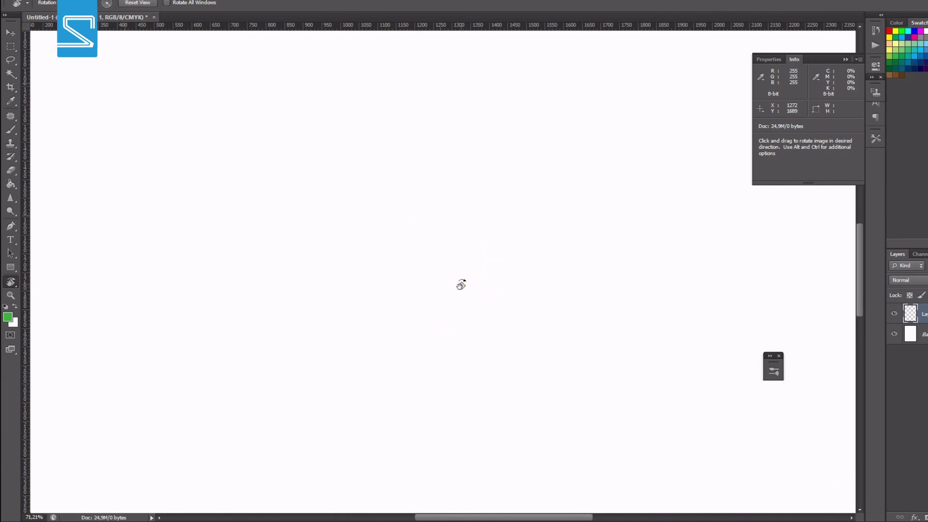
# Zoom out to 37% and swing the canvas to a slight angle, returning to the Brush.
pyautogui.press('b')
pyautogui.scroll(-4, 461, 281)
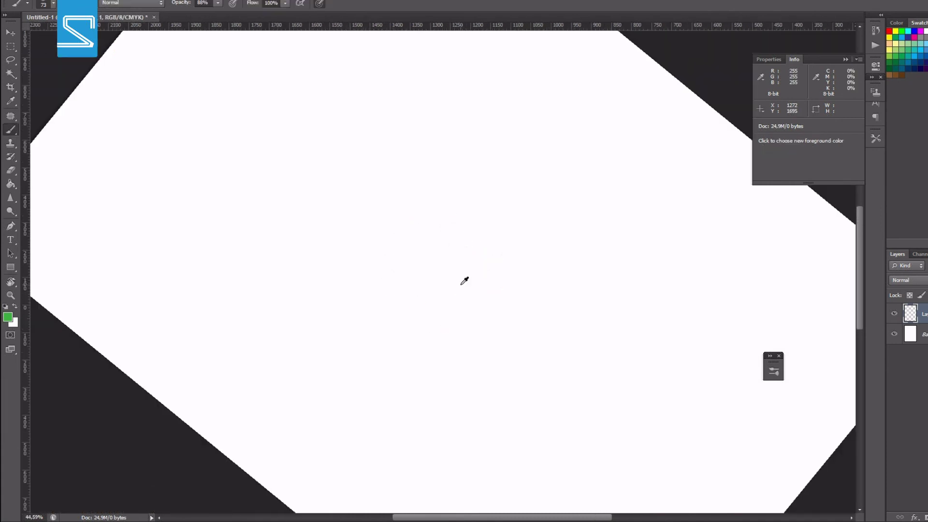
pyautogui.press('r')
pyautogui.moveTo(417, 255)
pyautogui.mouseDown()
pyautogui.moveTo(414, 270)
pyautogui.moveTo(441, 259)
pyautogui.moveTo(460, 296)
pyautogui.moveTo(411, 295)
pyautogui.moveTo(394, 284)
pyautogui.moveTo(429, 307)
pyautogui.moveTo(452, 290)
pyautogui.moveTo(441, 290)
pyautogui.moveTo(449, 294)
pyautogui.mouseUp()
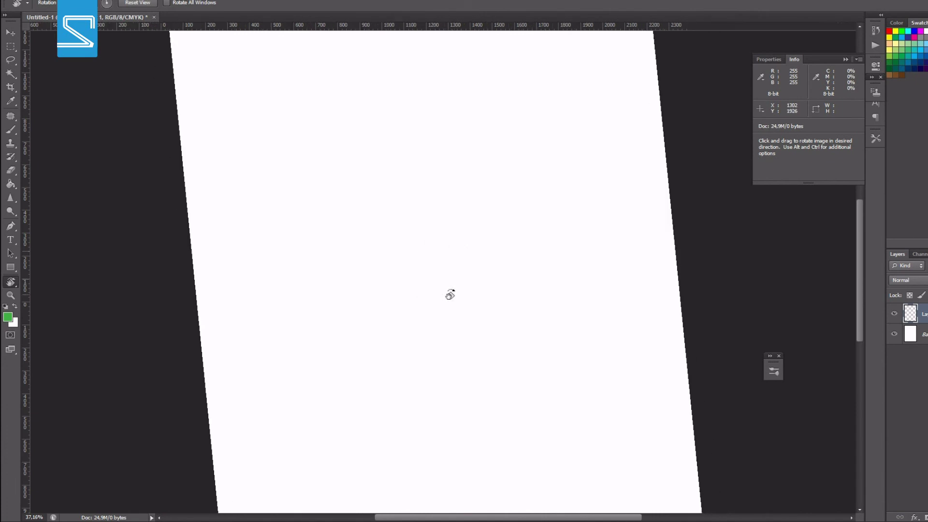
pyautogui.press('b')
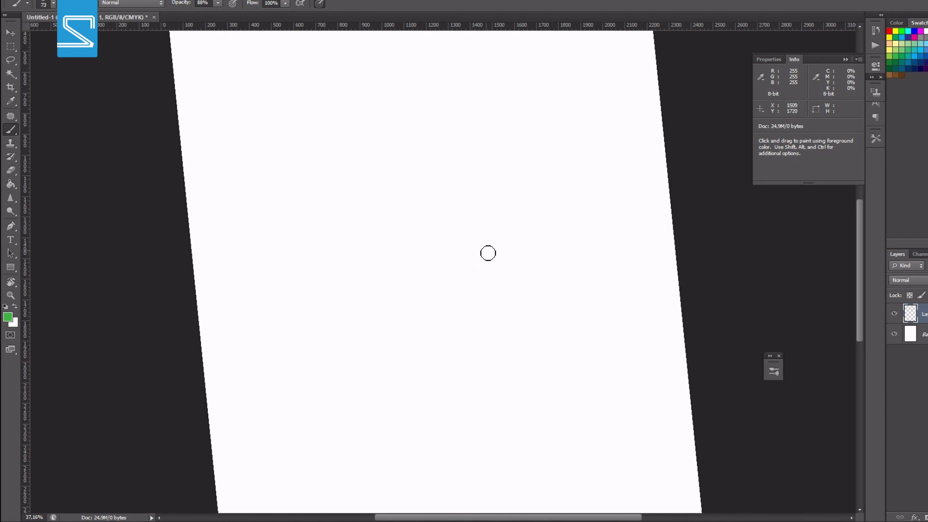
# Use the Hand tool's bird's-eye view to jump to the page's bottom edge, then return to the Brush.
pyautogui.press('h')
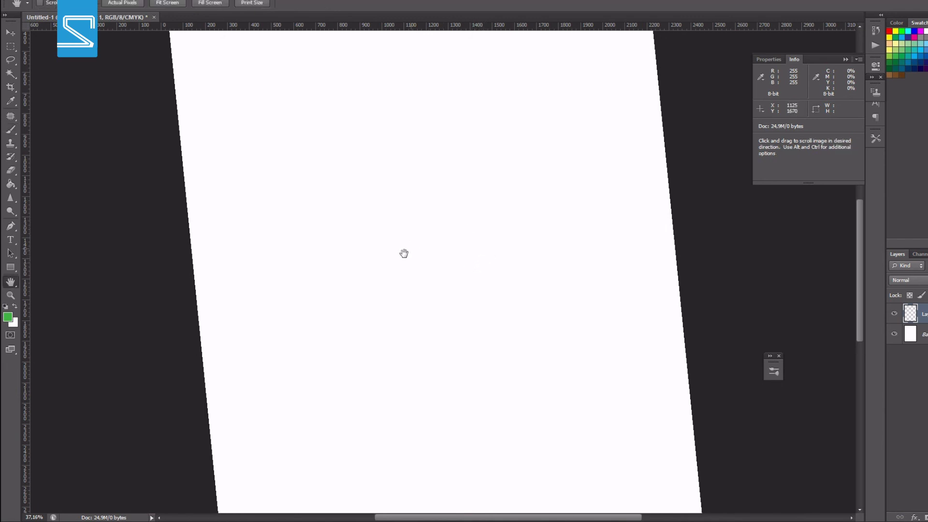
pyautogui.hotkey('ctrl', '0')
pyautogui.moveTo(432, 264); pyautogui.dragTo(473, 442)
pyautogui.moveTo(415, 154); pyautogui.dragTo(476, 442)
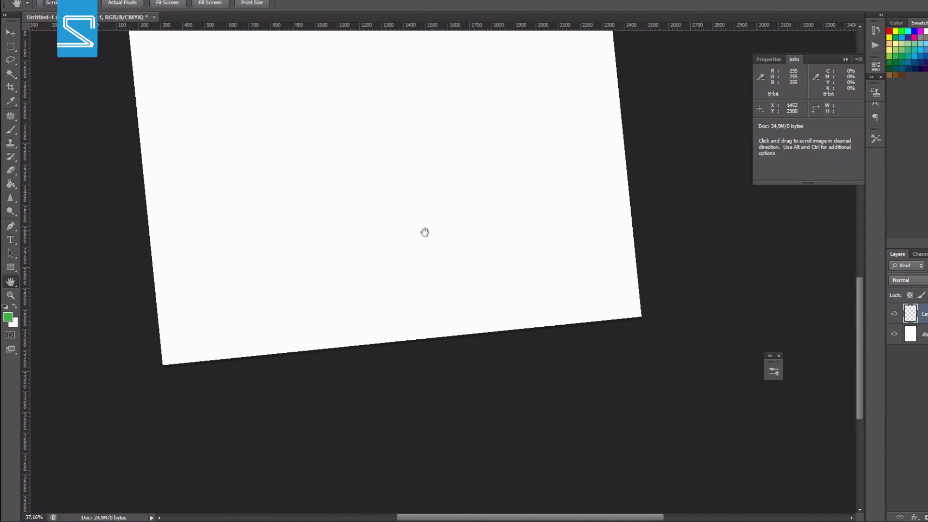
pyautogui.press('b')
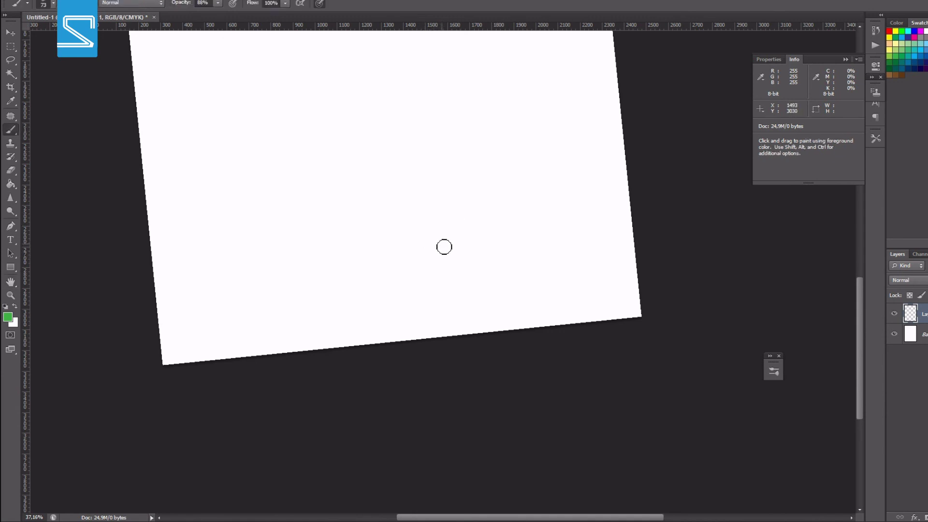